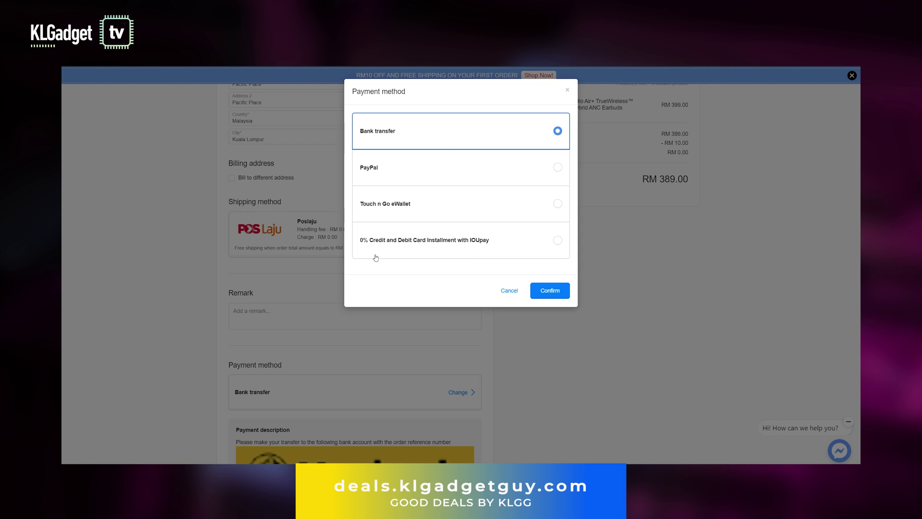
Step: Confirm 0% card instalment with IOUpay, then view the held-earbuds and 20-hour playtime images
{"action": "left_click", "coordinate": [375, 257]}
{"action": "left_click", "coordinate": [546, 291]}
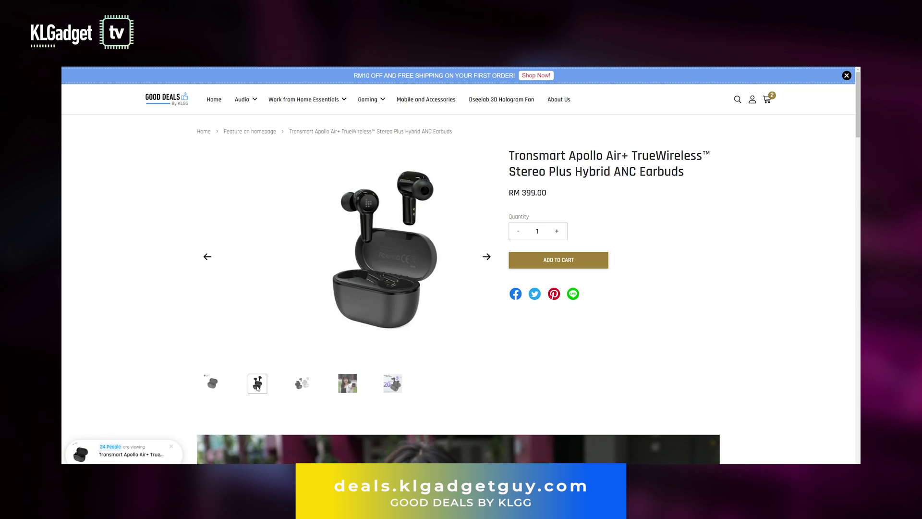
{"action": "left_click", "coordinate": [348, 387]}
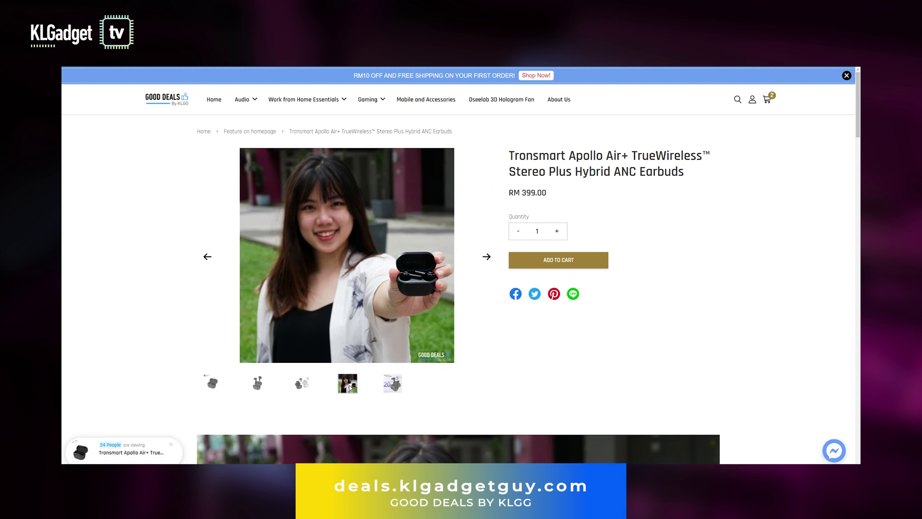
{"action": "left_click", "coordinate": [389, 392]}
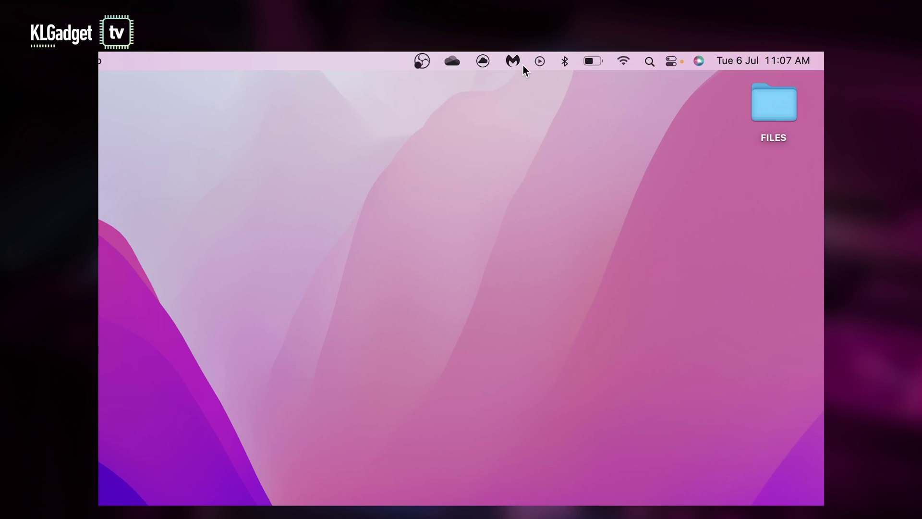
Step: Go from Control Center's Focus tile to Focus Preferences in System Preferences
{"action": "left_click", "coordinate": [540, 61]}
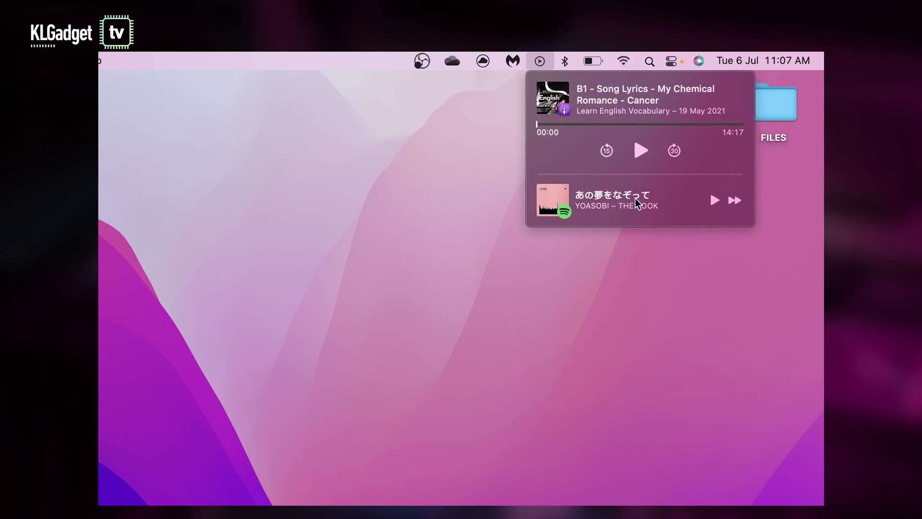
{"action": "left_click", "coordinate": [671, 62]}
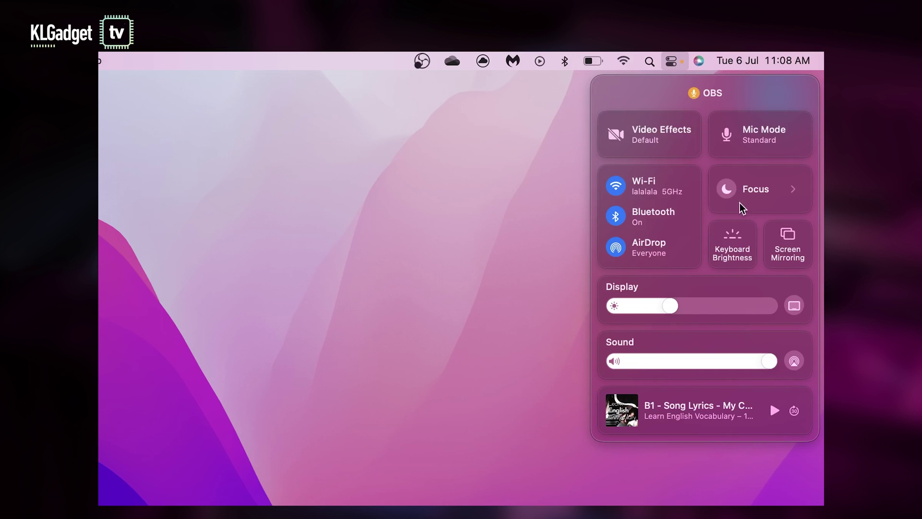
{"action": "left_click", "coordinate": [776, 197]}
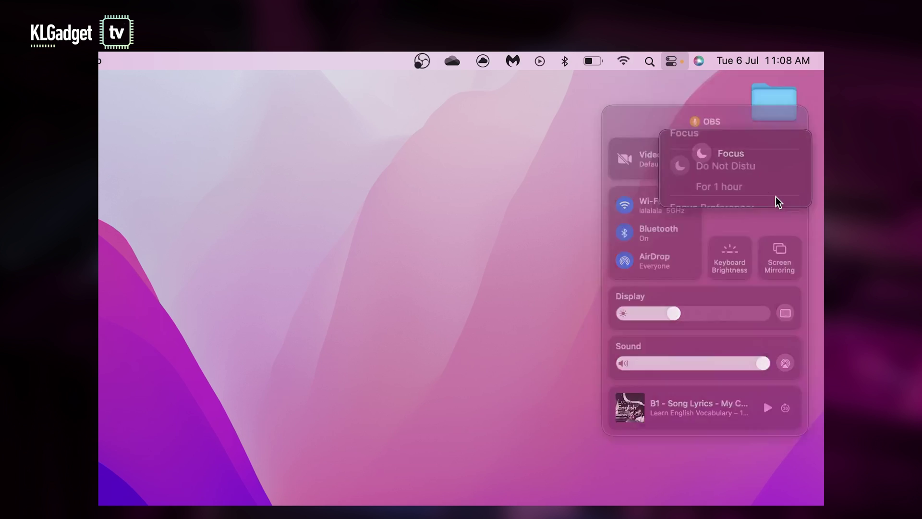
{"action": "left_click", "coordinate": [705, 187]}
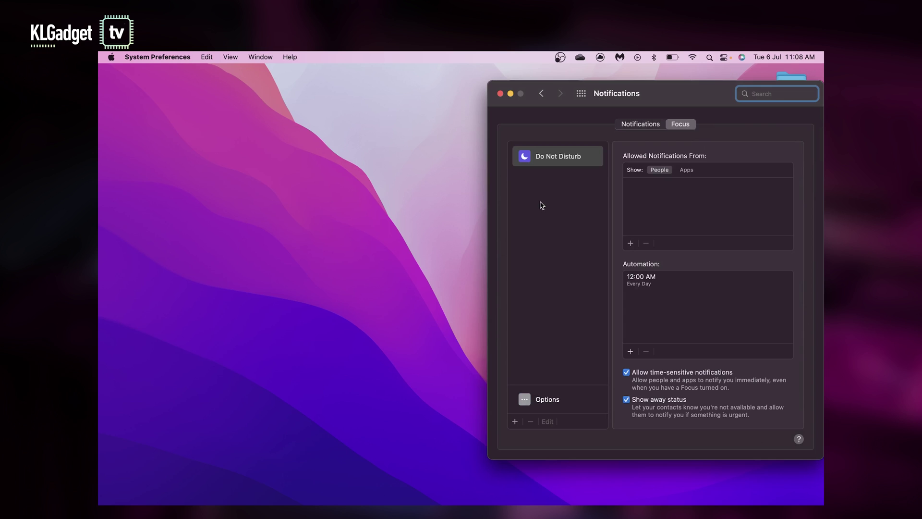
Step: Add a new Focus named WORK with indigo colour and a book icon
{"action": "left_click", "coordinate": [515, 422]}
{"action": "type", "text": "WO"}
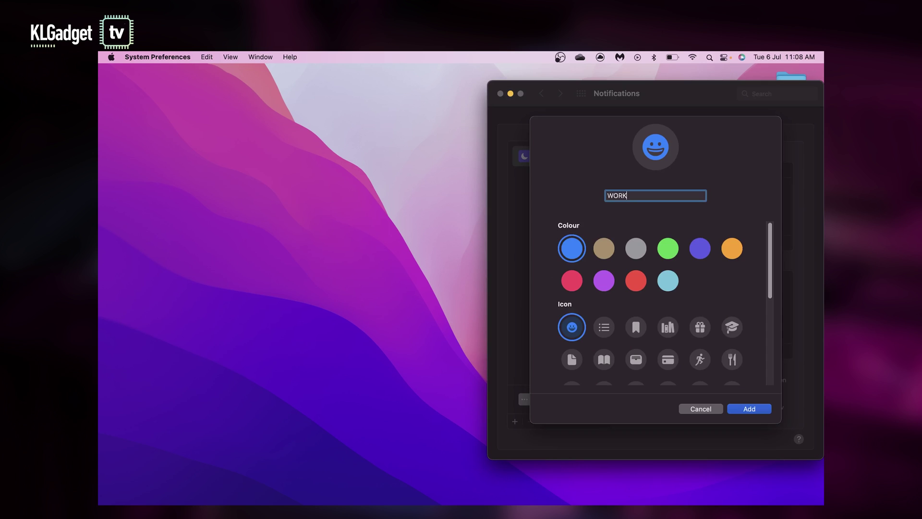
{"action": "type", "text": "RK"}
{"action": "left_click", "coordinate": [695, 250]}
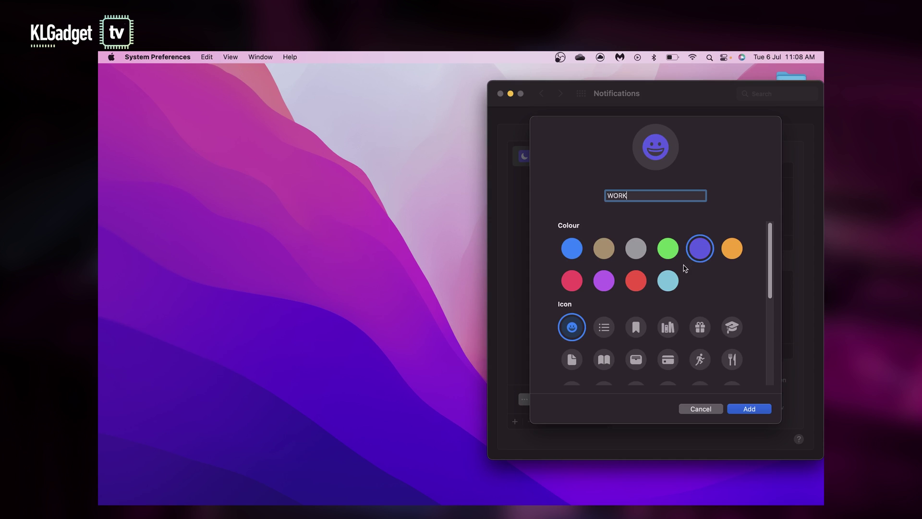
{"action": "scroll", "coordinate": [643, 322], "scroll_direction": "down", "scroll_amount": 1}
{"action": "left_click", "coordinate": [609, 356]}
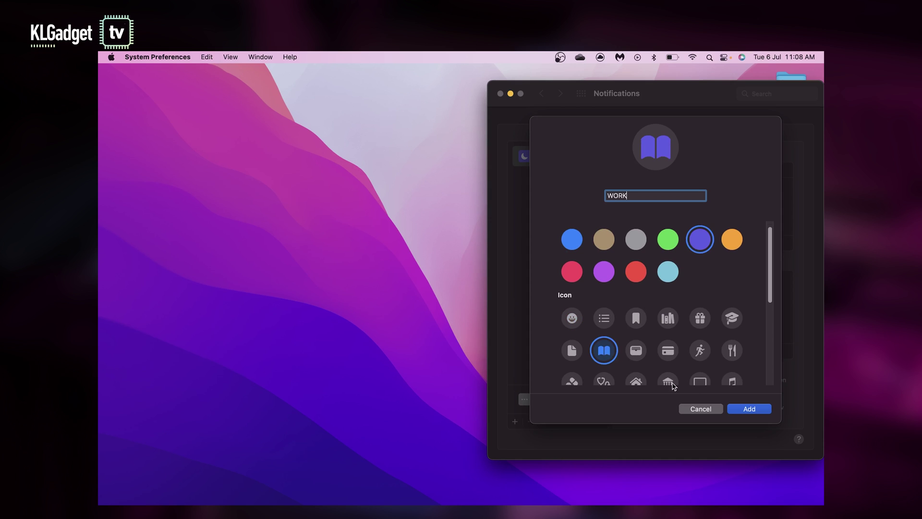
{"action": "left_click", "coordinate": [751, 410]}
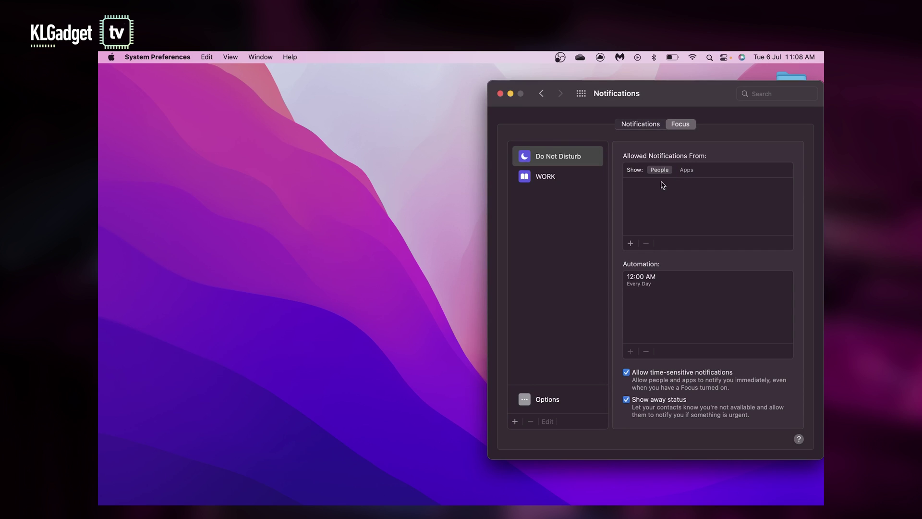
Step: In the WORK Focus settings, toggle sharing away status off and back on
{"action": "left_click", "coordinate": [544, 176]}
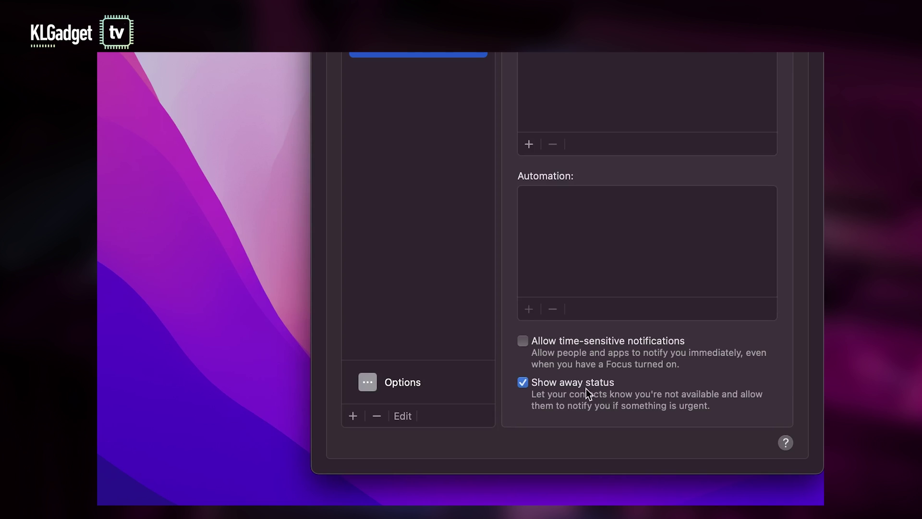
{"action": "left_click", "coordinate": [575, 385]}
{"action": "left_click", "coordinate": [575, 385]}
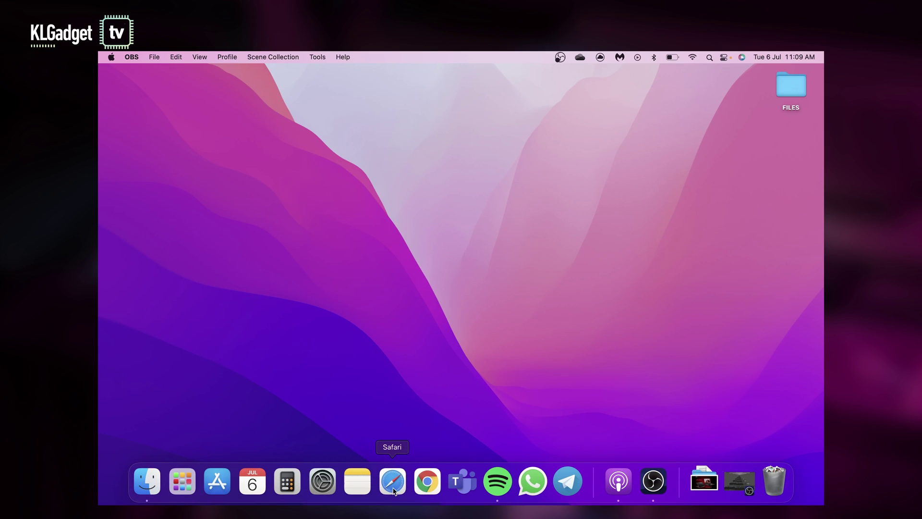
Step: Load klgadgetguy.com in Safari, then return to the Start Page
{"action": "left_click", "coordinate": [392, 481]}
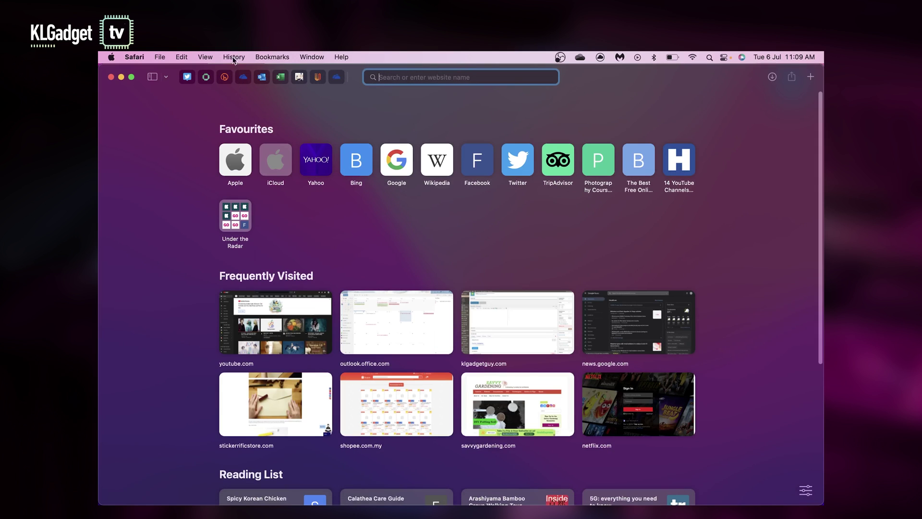
{"action": "type", "text": "klgad"}
{"action": "key", "text": "Return"}
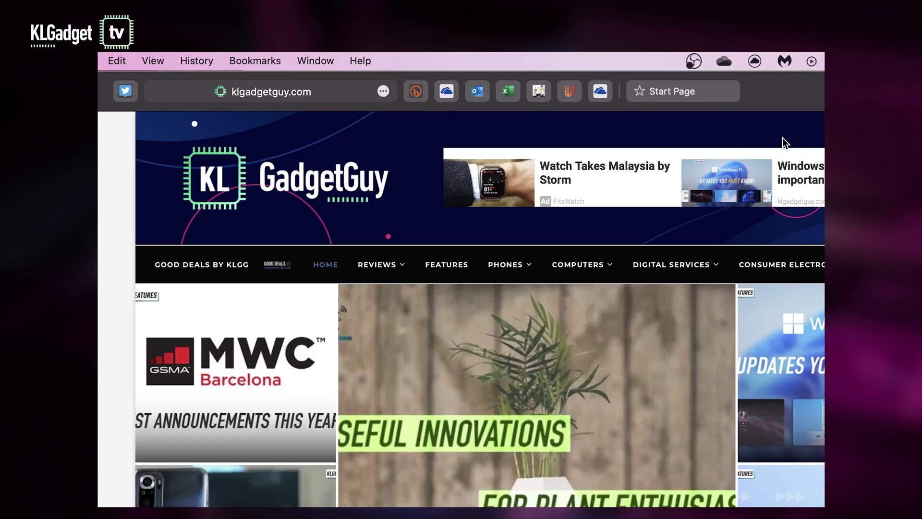
{"action": "left_click", "coordinate": [711, 99]}
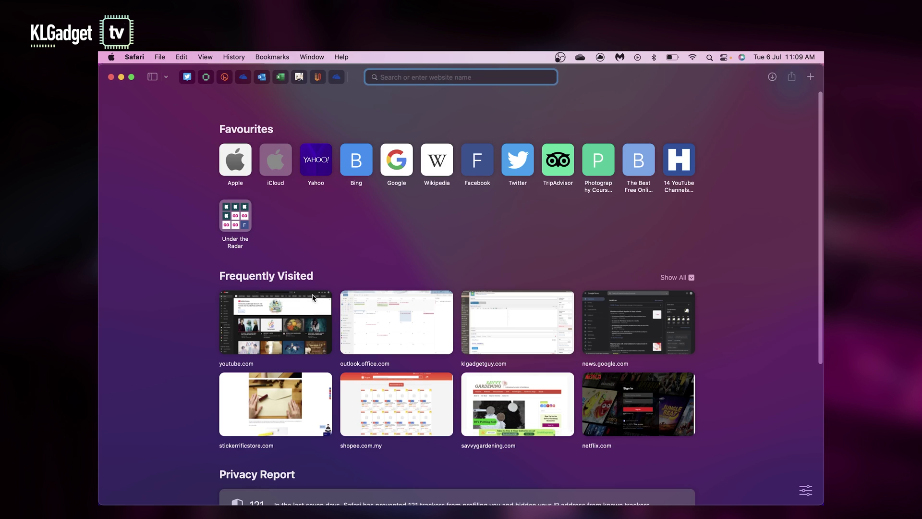
Step: Open YouTube, Google News and stickerrificstore.com in three Safari tabs
{"action": "left_click", "coordinate": [341, 420]}
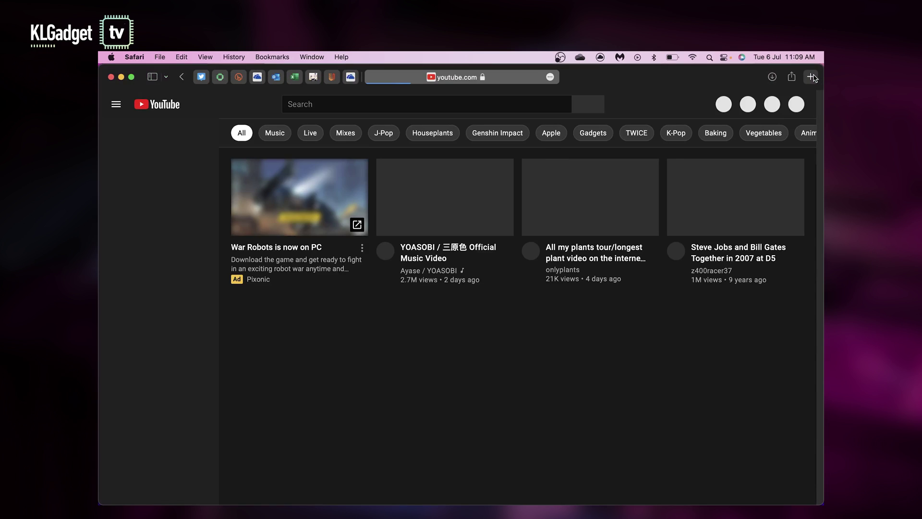
{"action": "left_click", "coordinate": [810, 77]}
{"action": "left_click", "coordinate": [639, 321]}
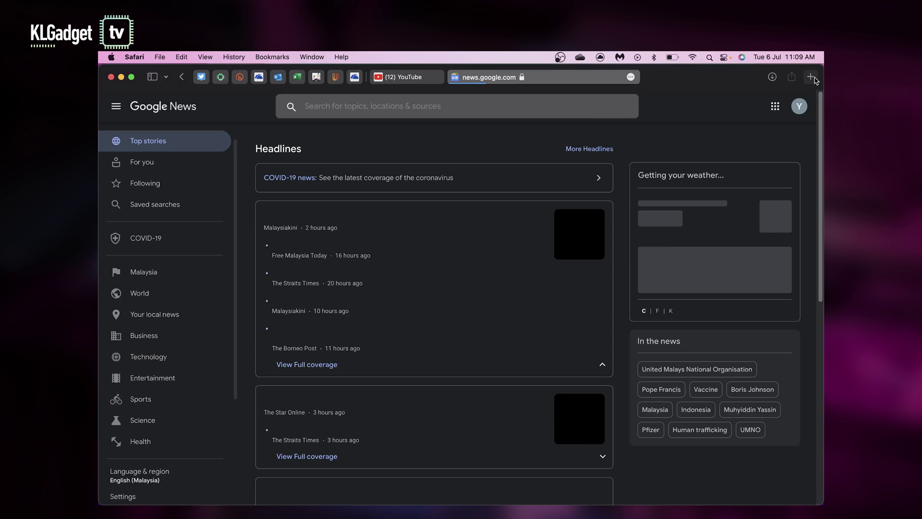
{"action": "left_click", "coordinate": [810, 77]}
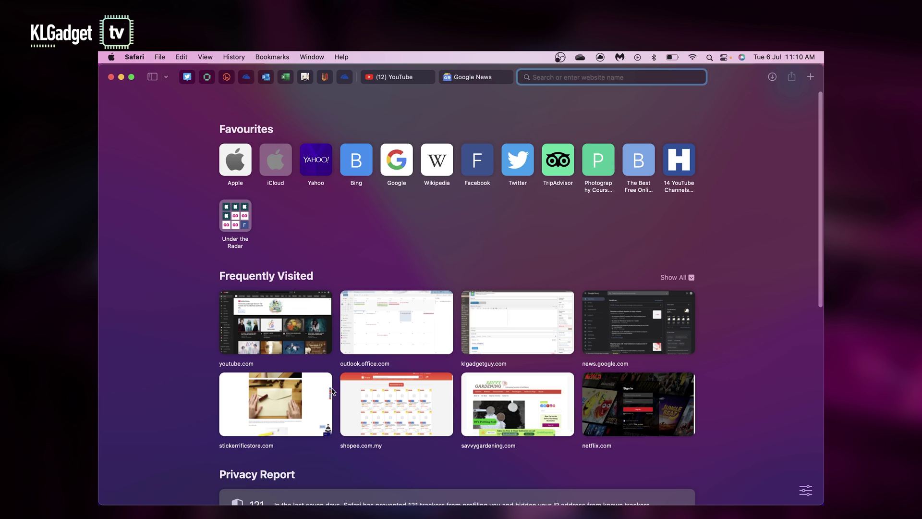
{"action": "left_click", "coordinate": [304, 396]}
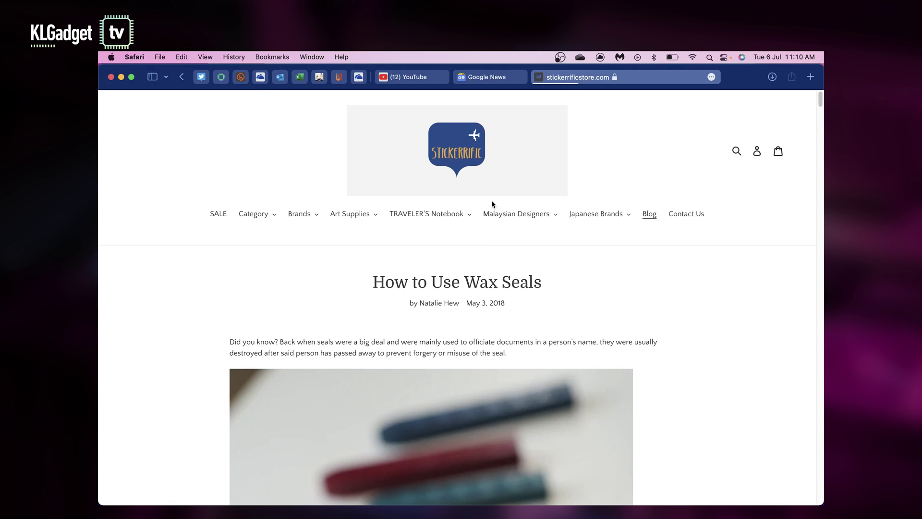
Step: Save the three tabs as a tab group named 'TEST 2' and close the window
{"action": "left_click", "coordinate": [167, 80]}
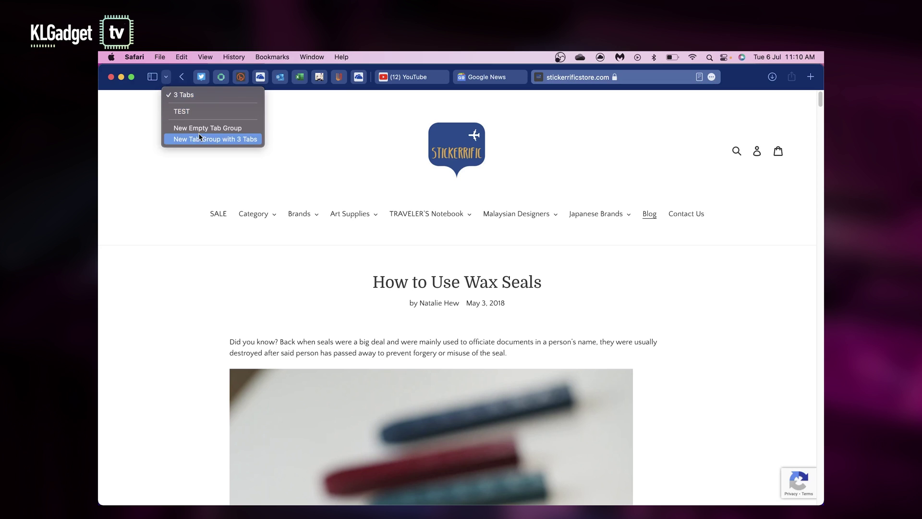
{"action": "left_click", "coordinate": [234, 142]}
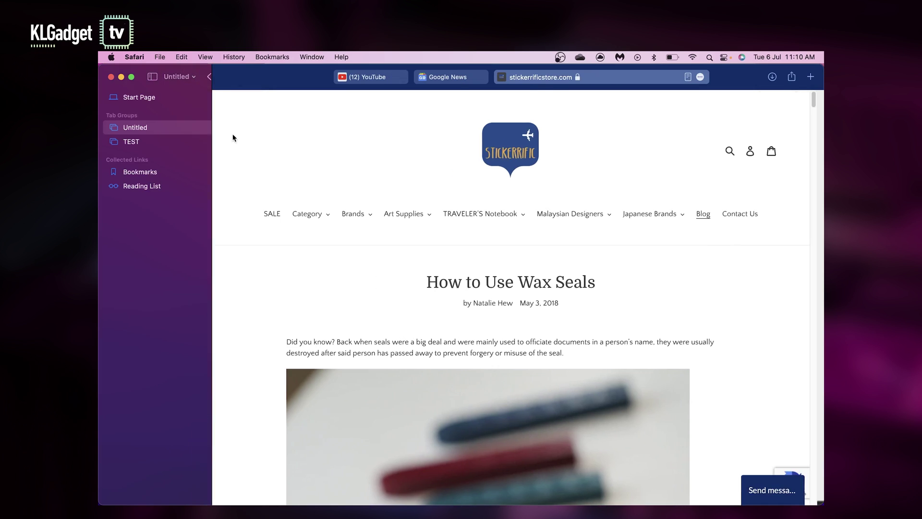
{"action": "type", "text": "TES"}
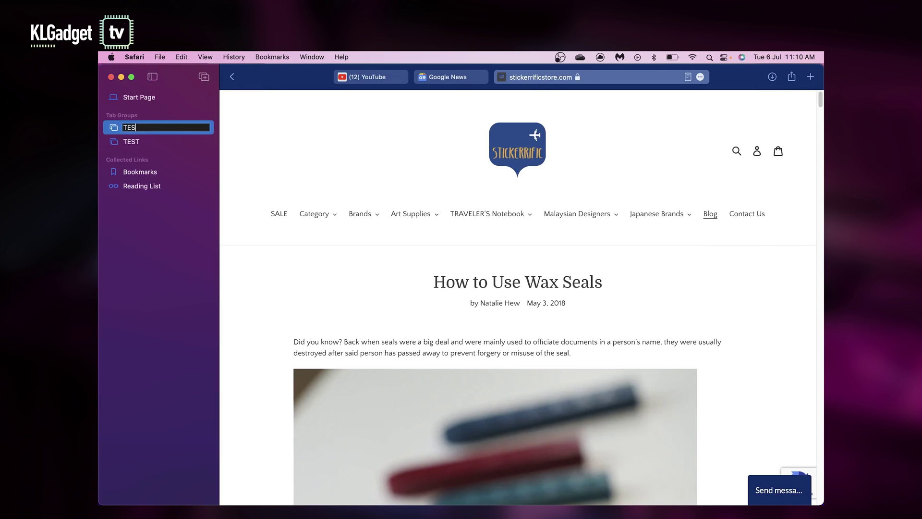
{"action": "type", "text": "T 2"}
{"action": "key", "text": "Return"}
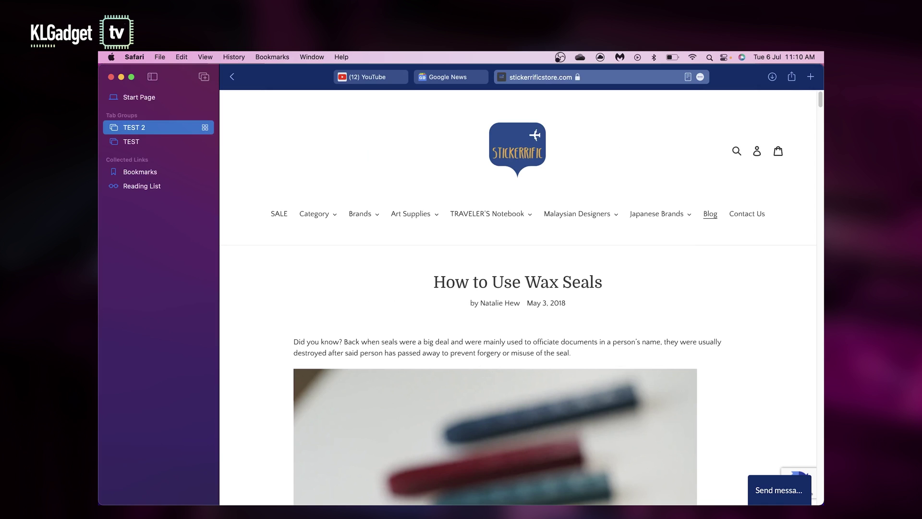
{"action": "left_click", "coordinate": [328, 134]}
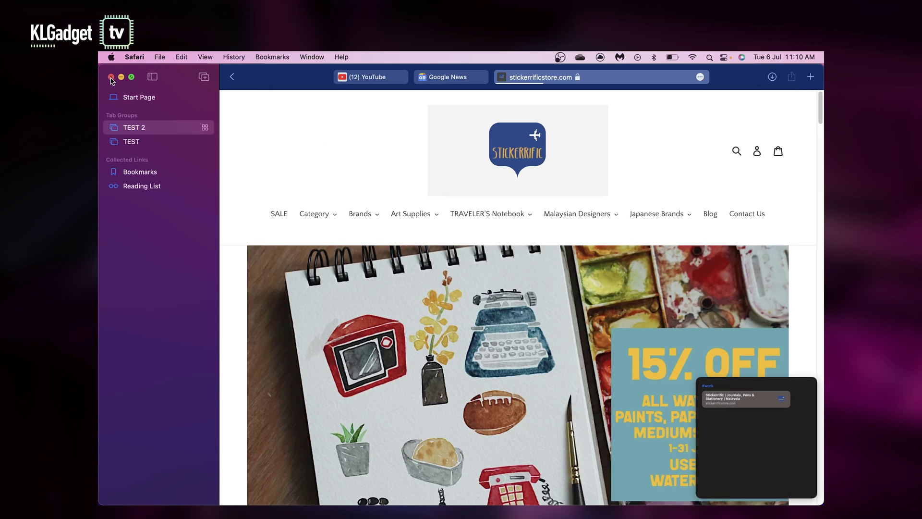
{"action": "left_click", "coordinate": [111, 78]}
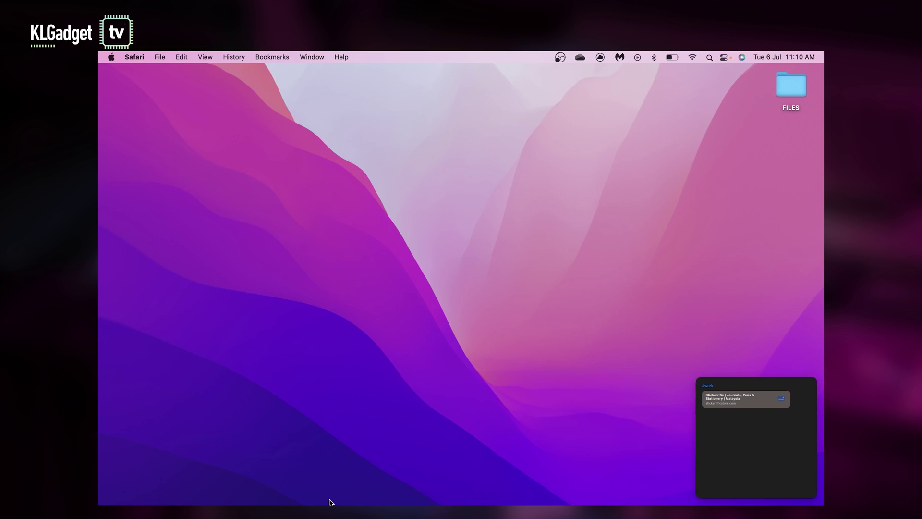
Step: Reopen Safari on the TEST 2 tab group, narrow its window, and bring up the Quick Note
{"action": "mouse_move", "coordinate": [329, 501]}
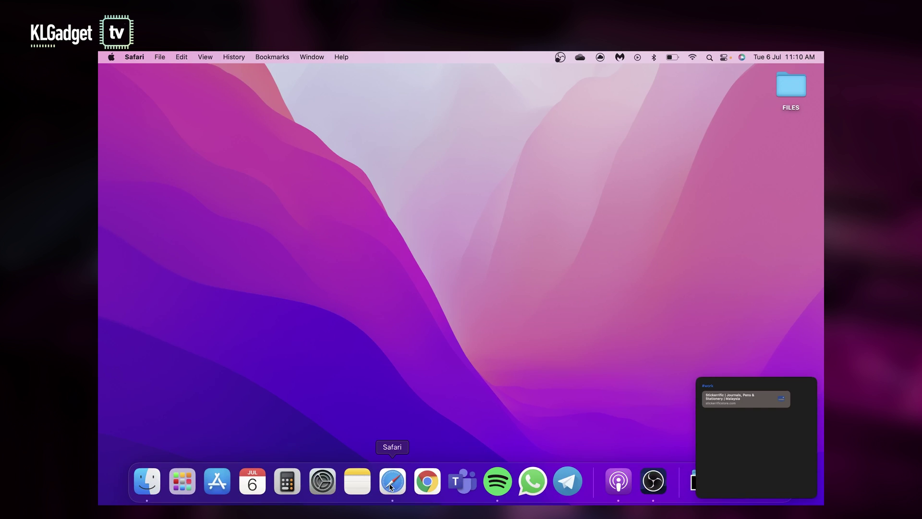
{"action": "left_click", "coordinate": [392, 482]}
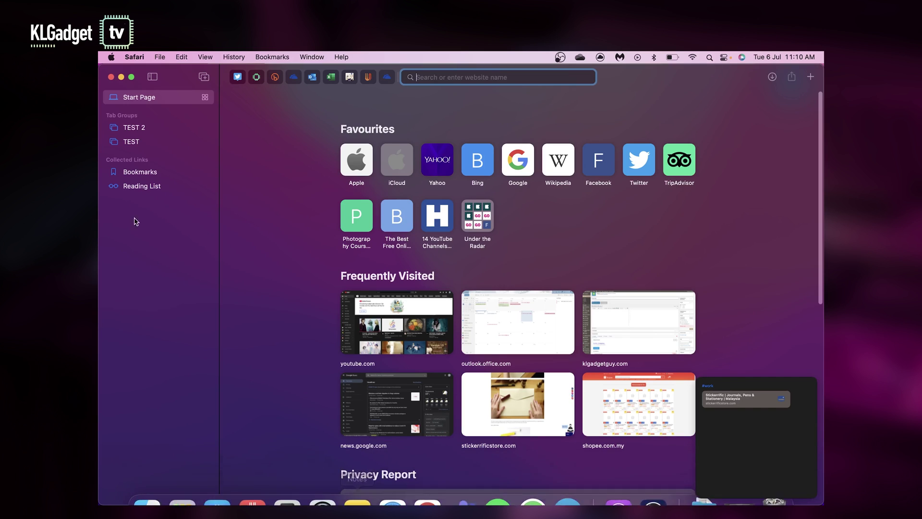
{"action": "left_click", "coordinate": [135, 132]}
{"action": "mouse_move", "coordinate": [446, 78]}
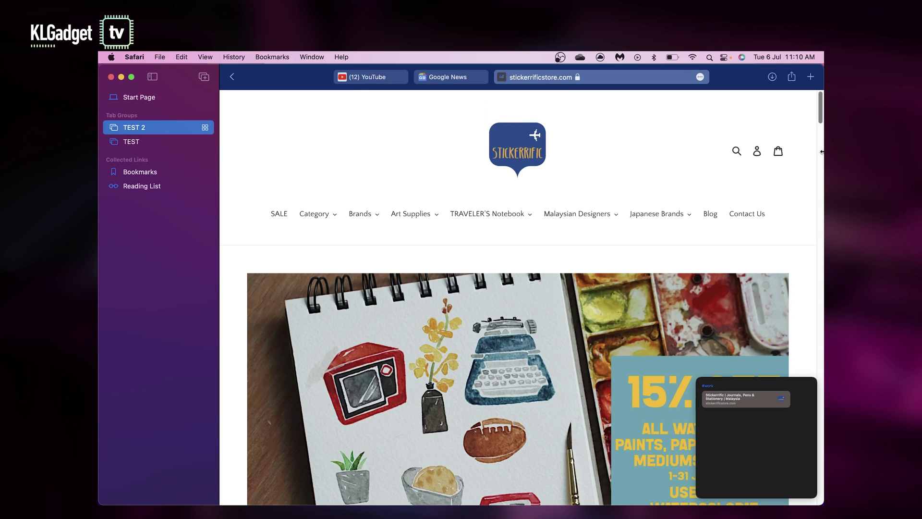
{"action": "left_click_drag", "start_coordinate": [822, 152], "coordinate": [505, 250]}
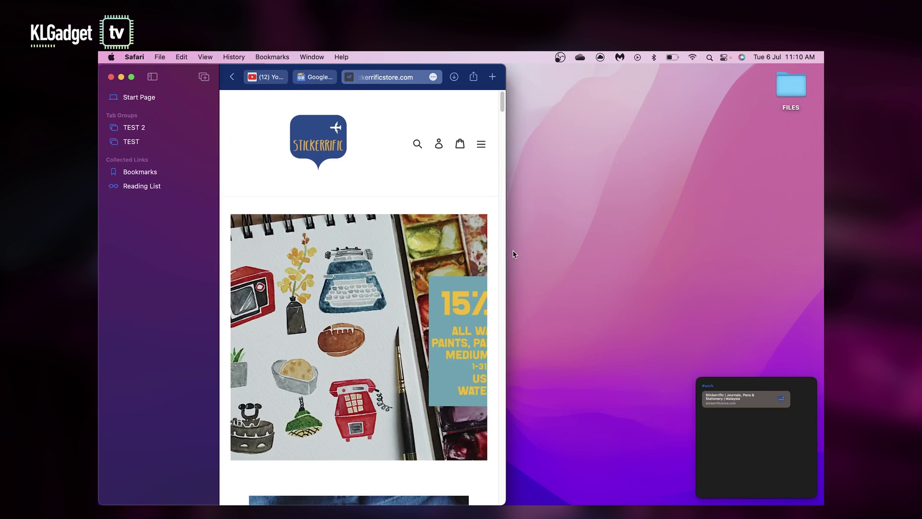
{"action": "left_click", "coordinate": [746, 461]}
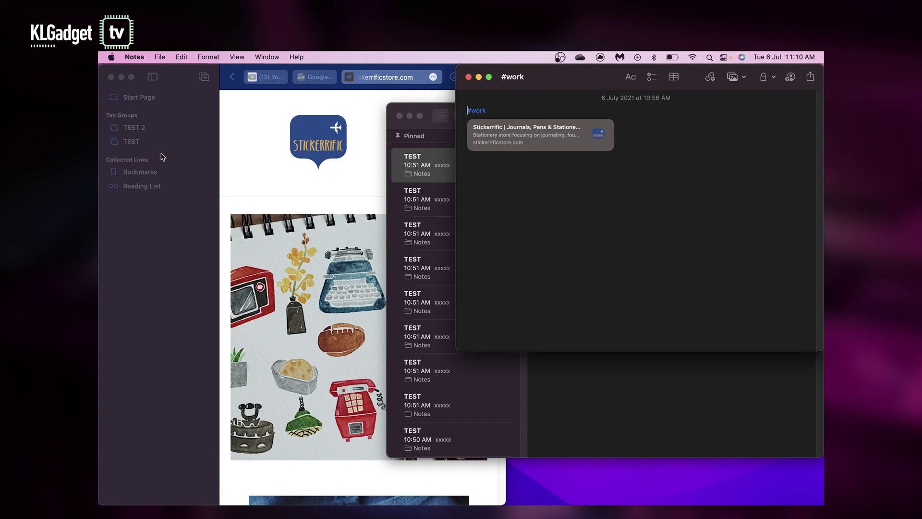
Step: Drag the TEST 2 tab group's links into the Quick Note and bring the note forward
{"action": "left_click", "coordinate": [137, 128]}
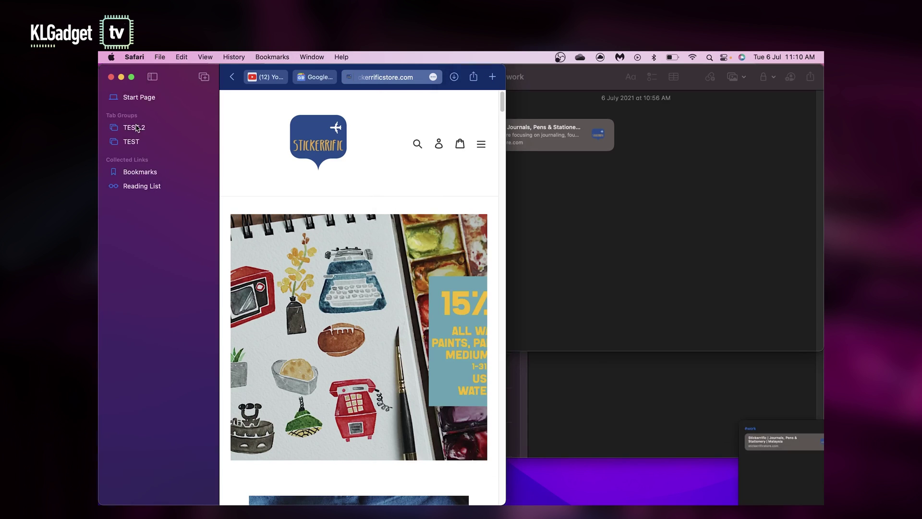
{"action": "left_click_drag", "start_coordinate": [136, 128], "coordinate": [619, 214]}
{"action": "left_click", "coordinate": [644, 202]}
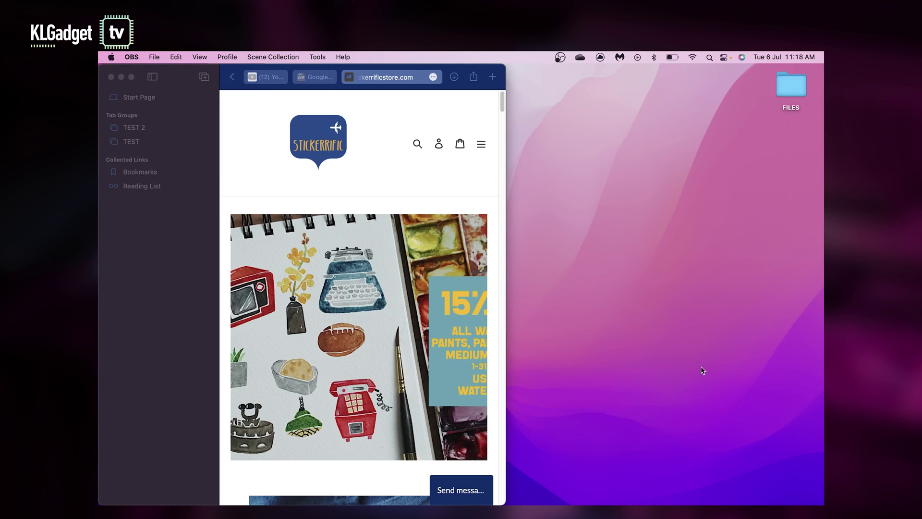
{"action": "mouse_move", "coordinate": [823, 503]}
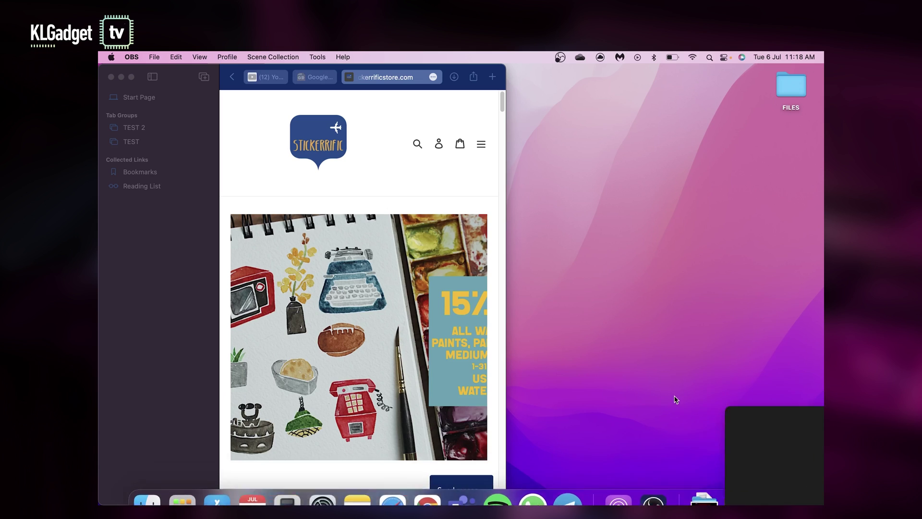
Step: Start a new Quick Note tagged #work
{"action": "left_click", "coordinate": [795, 471]}
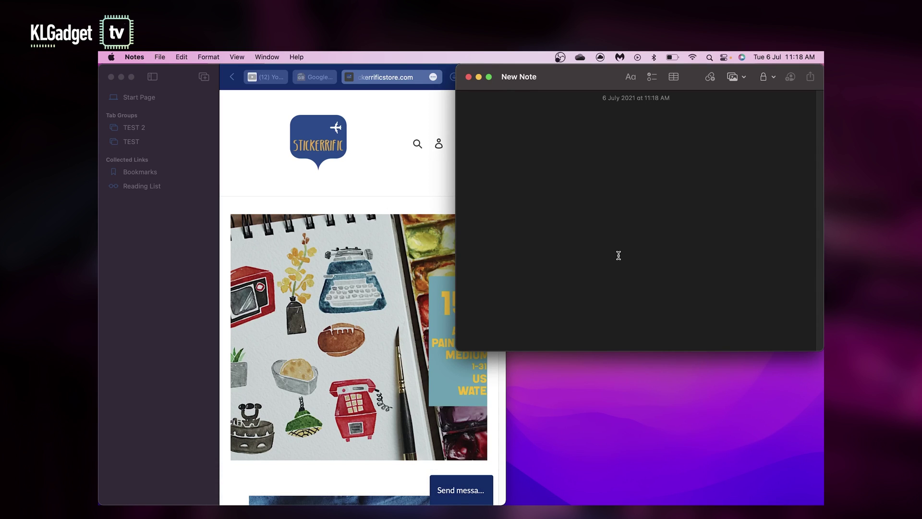
{"action": "type", "text": "#work"}
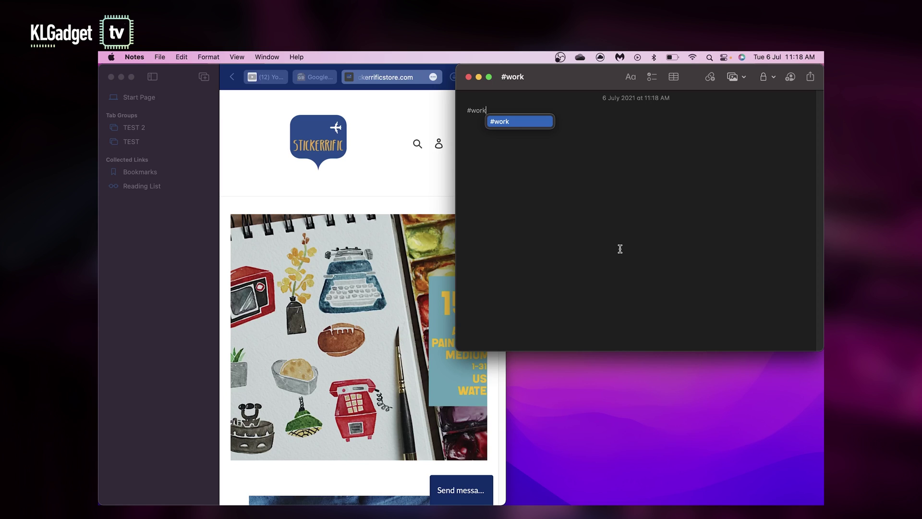
{"action": "left_click", "coordinate": [536, 123]}
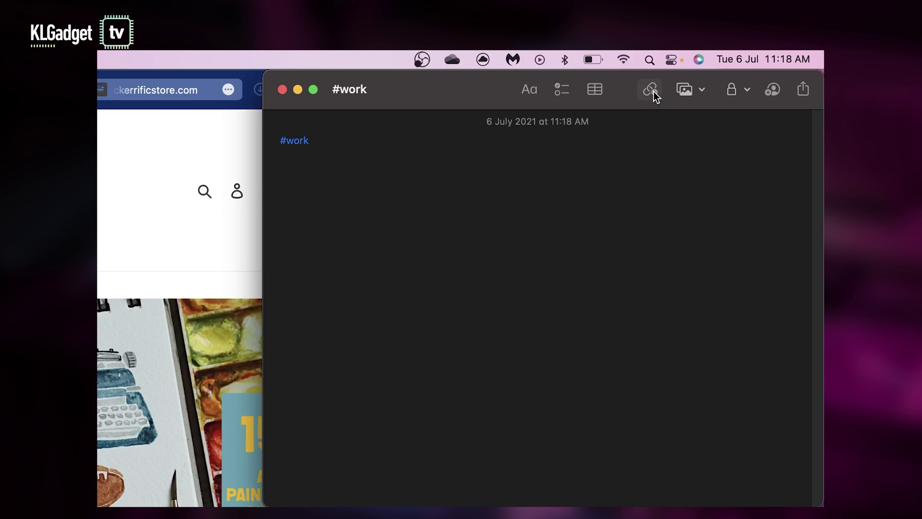
Step: Add Stickerrific page and B1 - Song Lyrics podcast app links, then close the note
{"action": "left_click", "coordinate": [712, 79]}
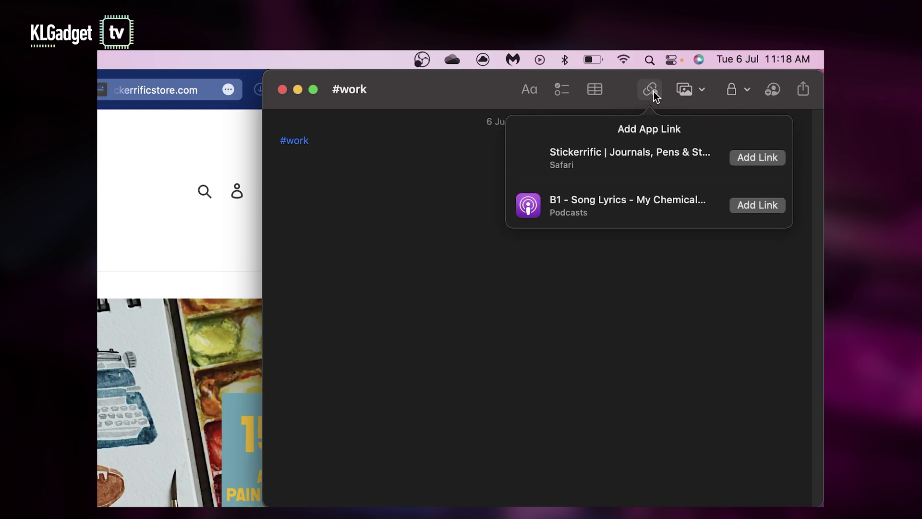
{"action": "left_click", "coordinate": [755, 158]}
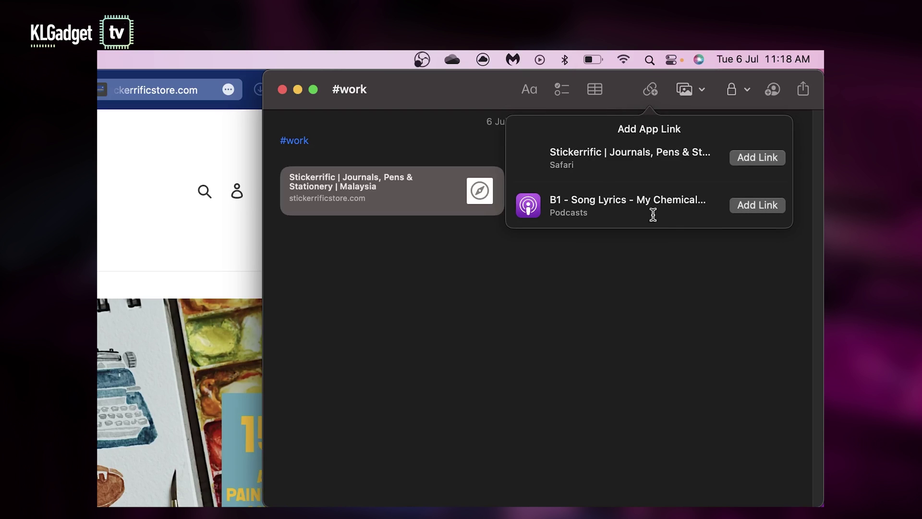
{"action": "left_click", "coordinate": [761, 206]}
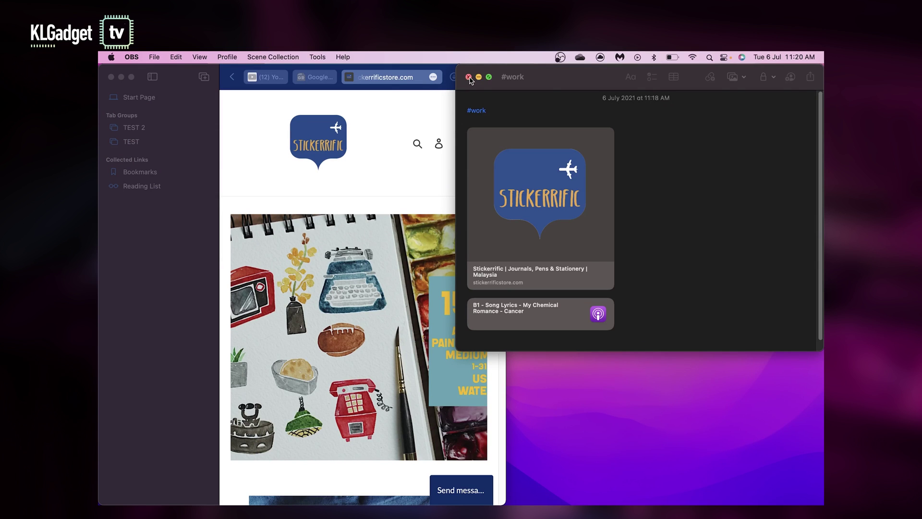
{"action": "left_click", "coordinate": [468, 77]}
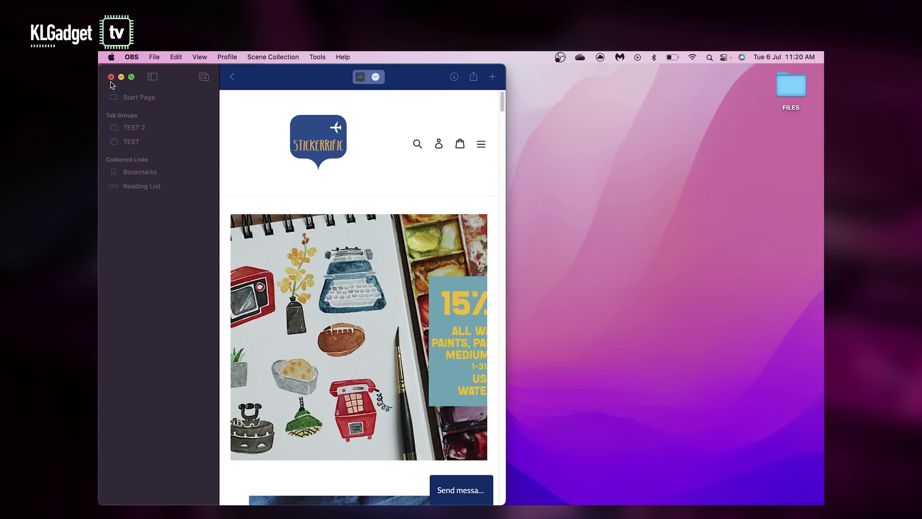
Step: Close Safari, launch FaceTime from Launchpad, and create and copy a FaceTime link
{"action": "left_click", "coordinate": [111, 77]}
{"action": "left_click", "coordinate": [178, 483]}
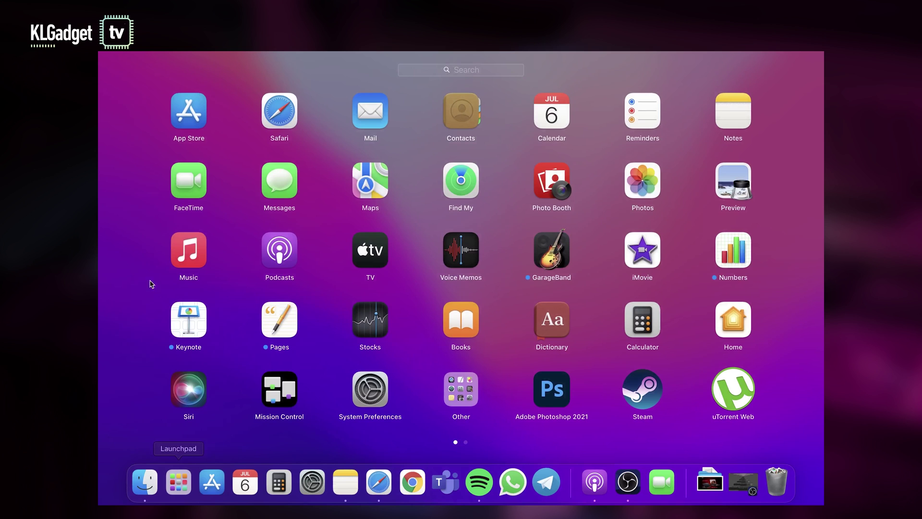
{"action": "left_click", "coordinate": [188, 195]}
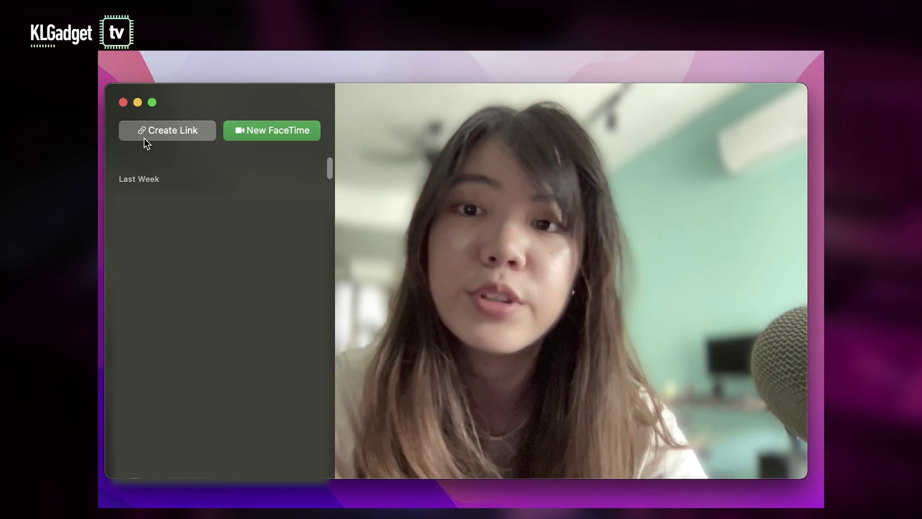
{"action": "left_click", "coordinate": [187, 138]}
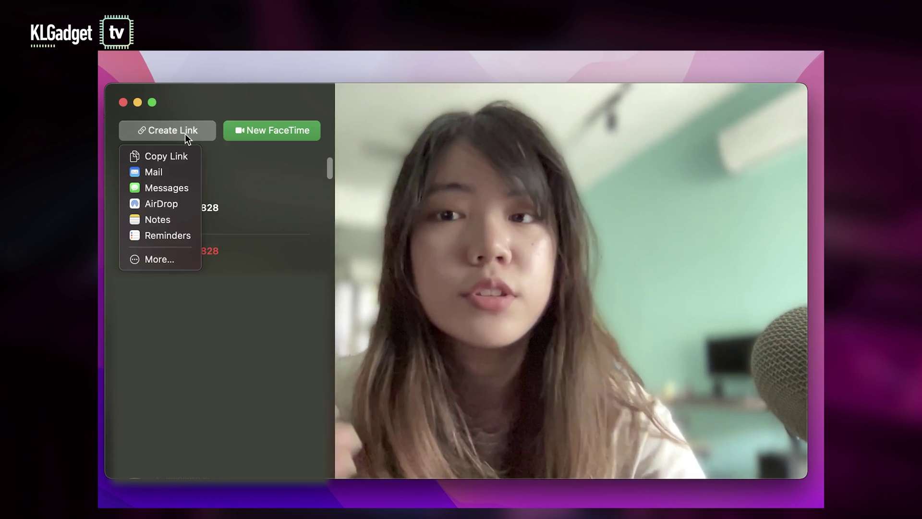
{"action": "left_click", "coordinate": [179, 155]}
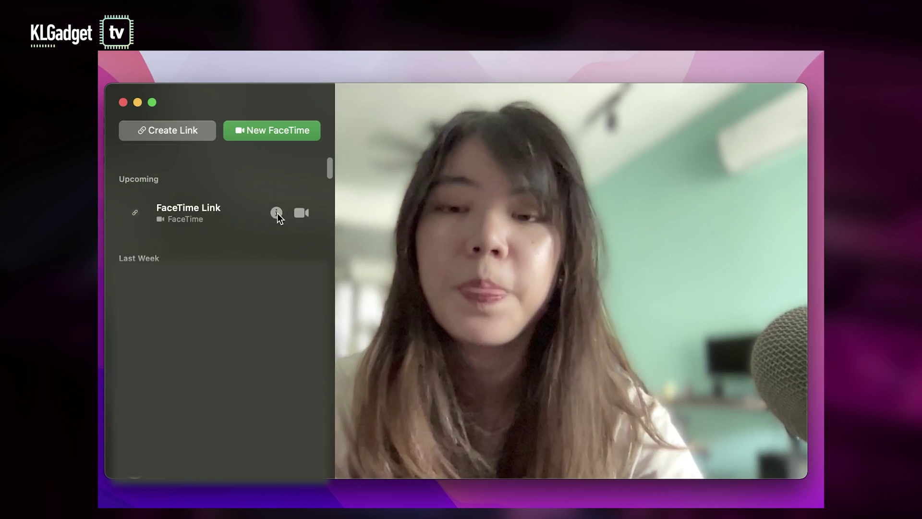
{"action": "left_click", "coordinate": [276, 213]}
{"action": "left_click", "coordinate": [272, 213]}
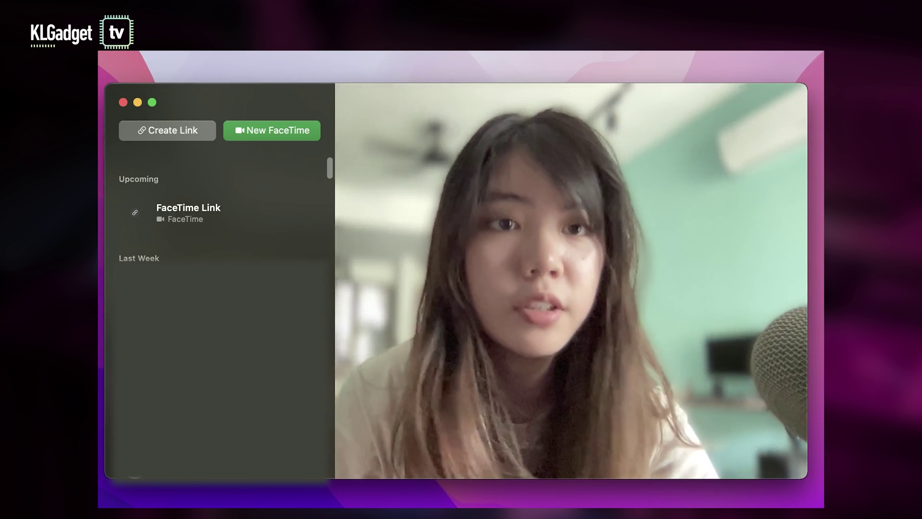
Step: Turn Portrait background blur off and back on in Control Center's Video Effects
{"action": "left_click", "coordinate": [794, 53]}
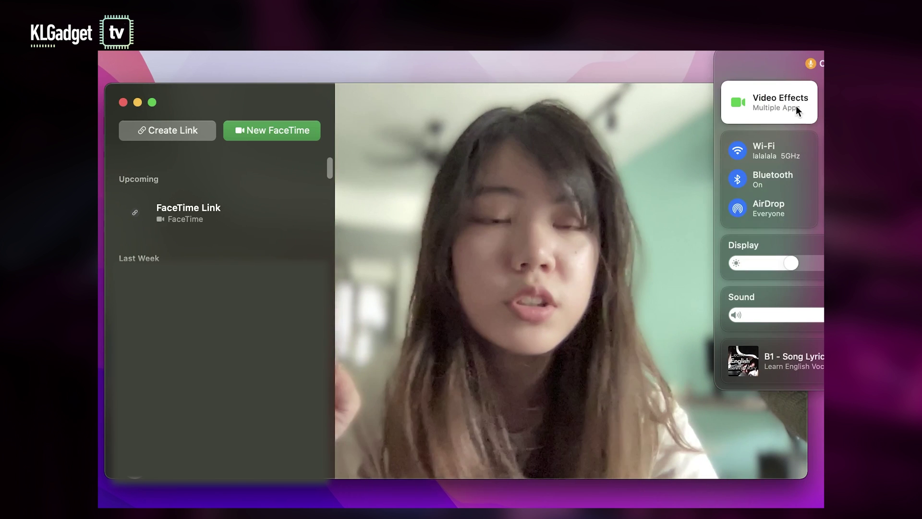
{"action": "left_click", "coordinate": [793, 98]}
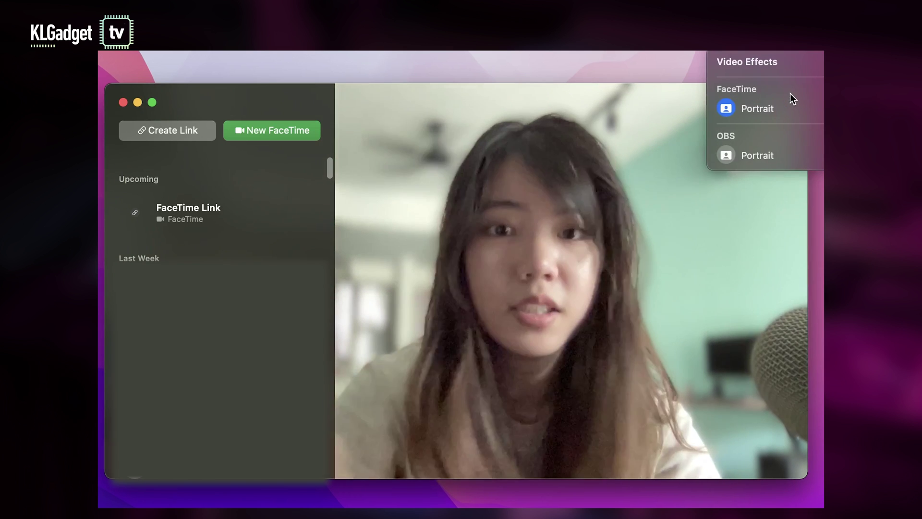
{"action": "left_click", "coordinate": [756, 108]}
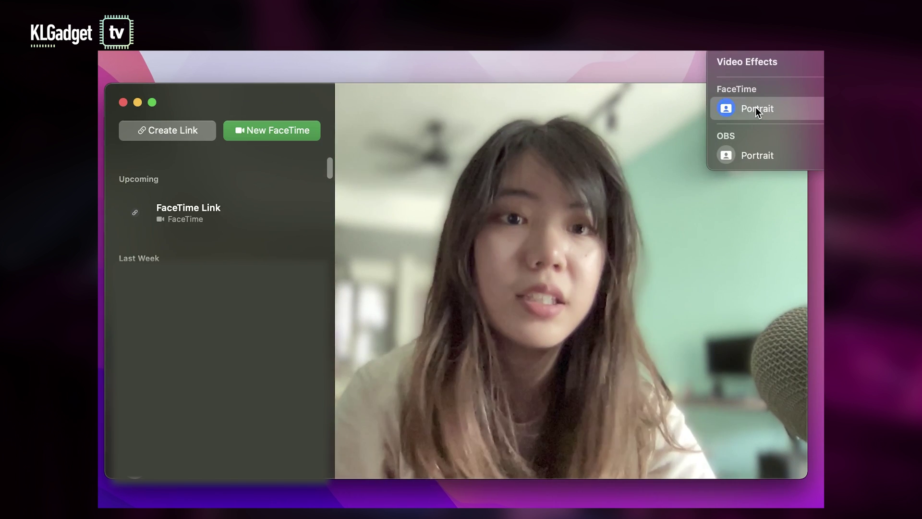
{"action": "left_click", "coordinate": [756, 107]}
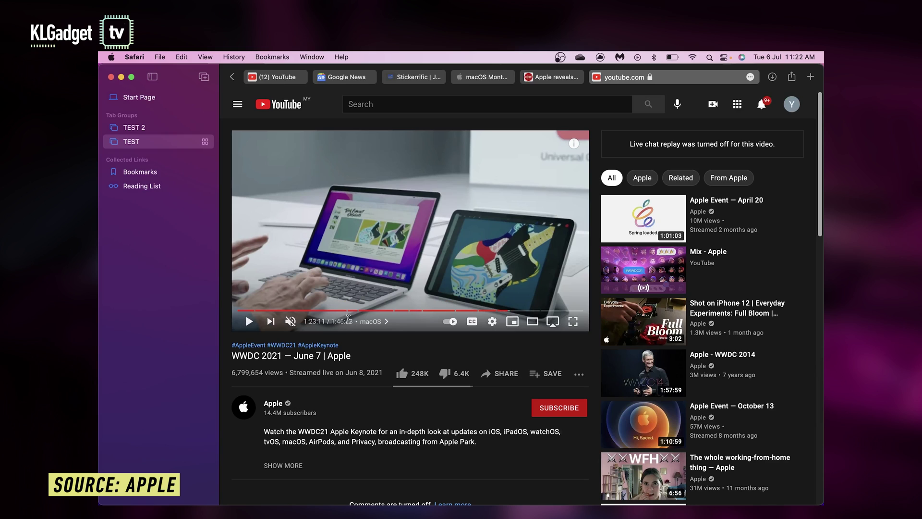
Step: Play the WWDC 2021 Apple keynote full screen on YouTube
{"action": "left_click", "coordinate": [570, 321]}
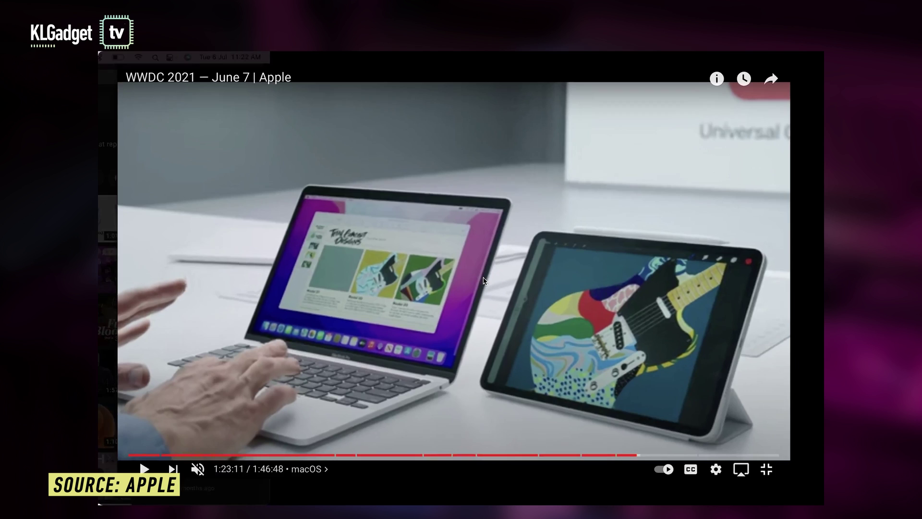